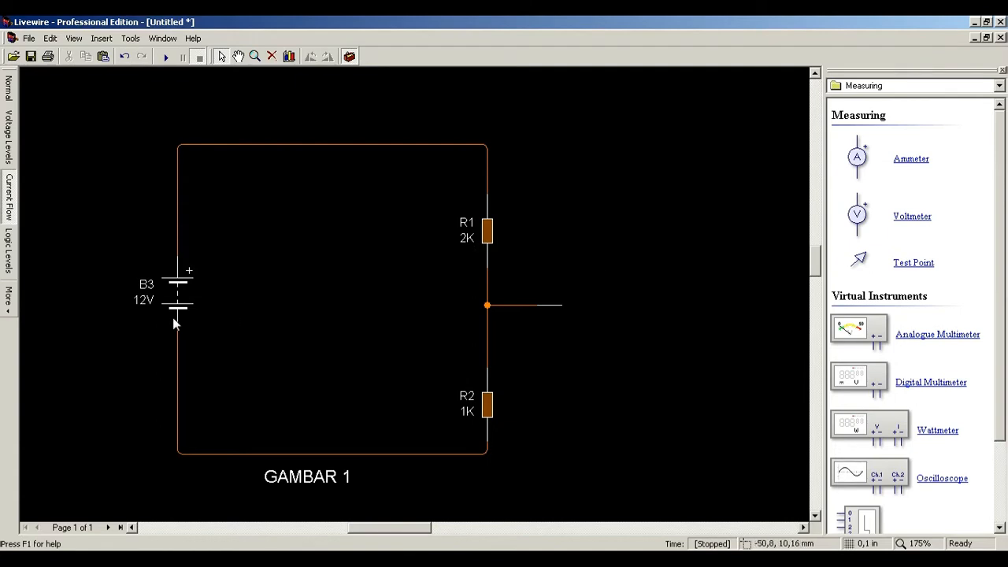
Step: Switch to the Notepad notes and add the formula Vout = Vin (R1 / (R1 + R2) below the derivation
{"action": "left_click_drag", "start_coordinate": [114, 122], "coordinate": [586, 462]}
{"action": "left_click", "coordinate": [654, 329]}
{"action": "key", "text": "alt+Tab"}
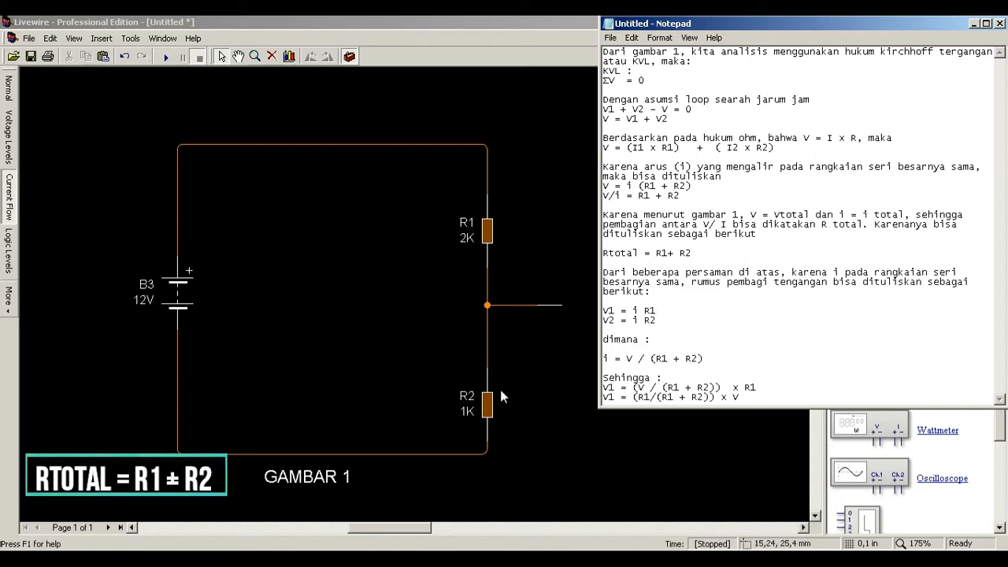
{"action": "left_click", "coordinate": [685, 307]}
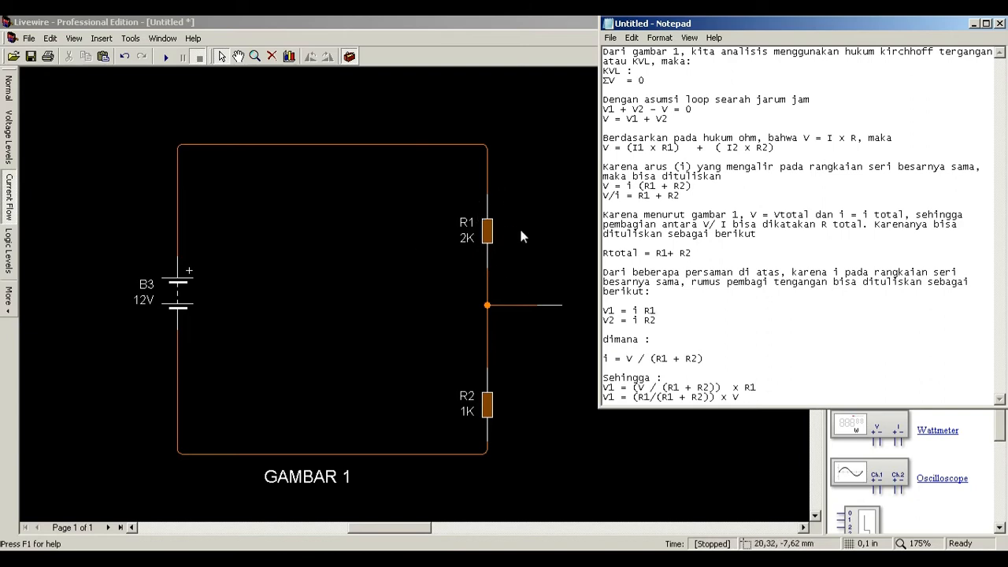
{"action": "scroll", "coordinate": [524, 378], "scroll_direction": "down", "scroll_amount": 1}
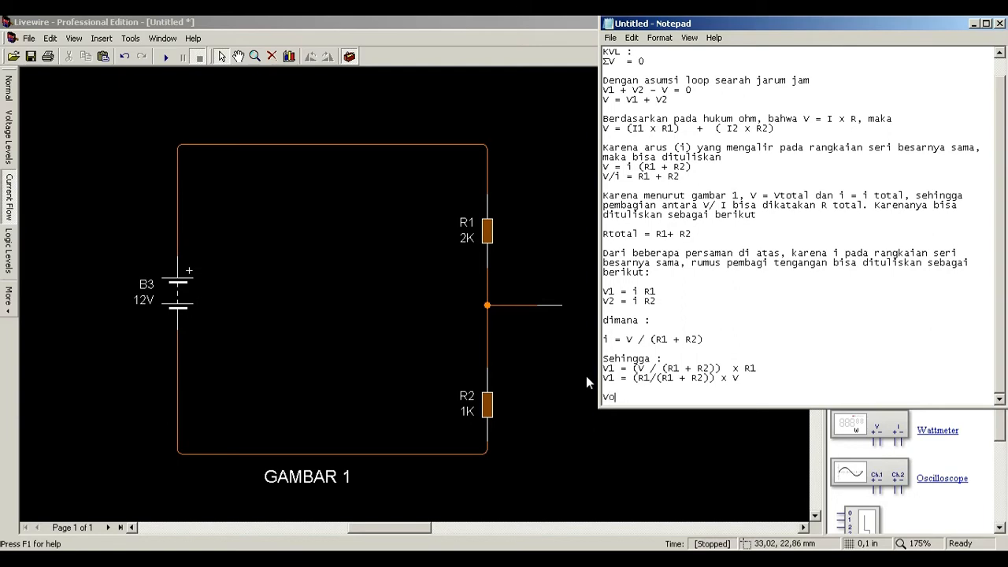
{"action": "type", "text": "ut"}
{"action": "key", "text": "Tab"}
{"action": "type", "text": "= Vin (R1 / (R1 + R2)"}
Step: Add the substitution line = 12 (2K / 3K) under the Vout formula
{"action": "key", "text": "Return"}
{"action": "key", "text": "Tab"}
{"action": "type", "text": "= "}
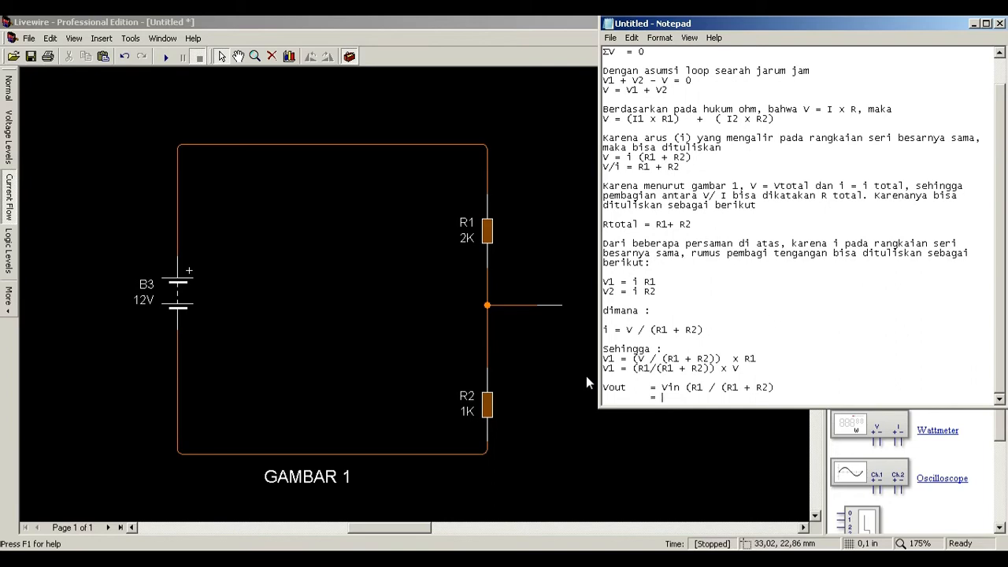
{"action": "type", "text": "12 (2K / ("}
{"action": "key", "text": "BackSpace"}
{"action": "type", "text": "3K)"}
Step: Write the result = 8 v and the line V1 = 8 v, followed by a blank line
{"action": "key", "text": "Return"}
{"action": "key", "text": "Tab"}
{"action": "type", "text": "="}
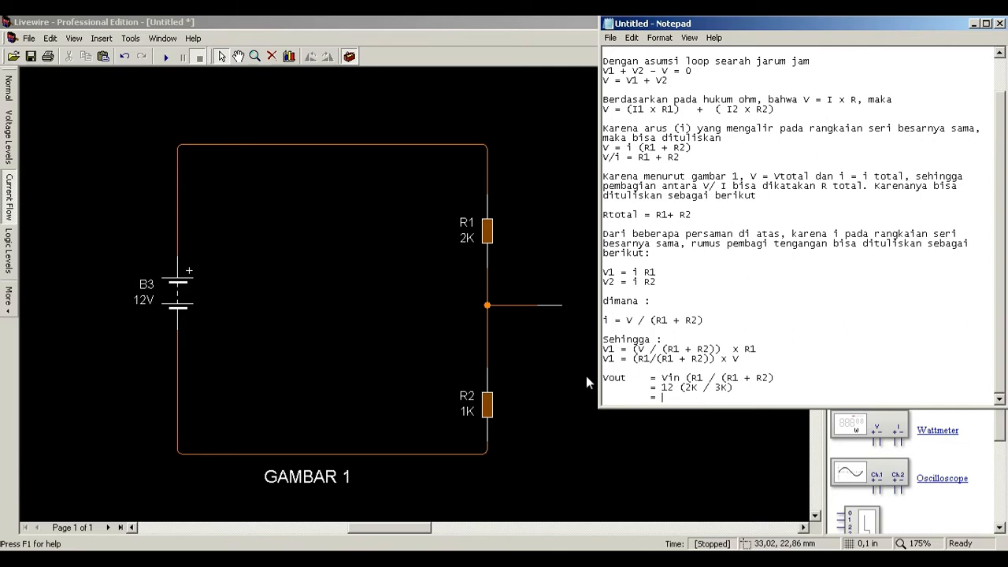
{"action": "type", "text": "8 v"}
{"action": "key", "text": "Return"}
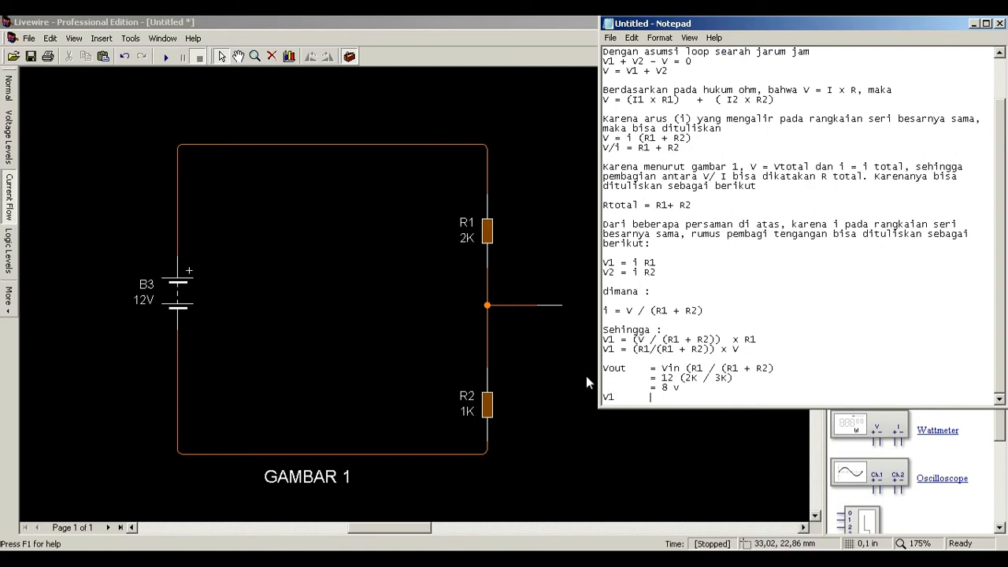
{"action": "type", "text": "V1        = 8 v"}
{"action": "key", "text": "Return"}
{"action": "key", "text": "Return"}
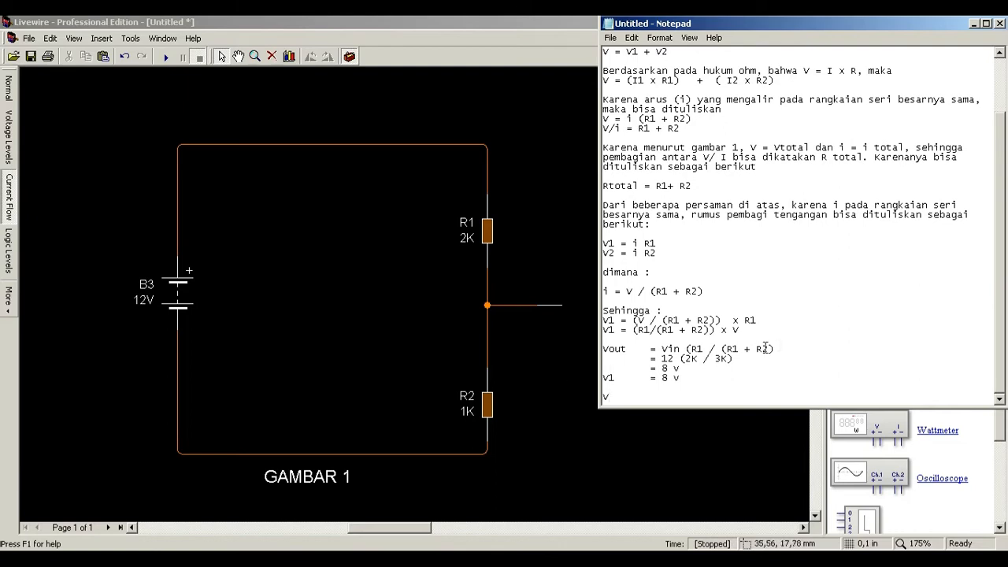
Step: Copy the complete Vout = Vin (R1 / (R1 + R2) line and paste it below the V1 result
{"action": "left_click", "coordinate": [701, 350]}
{"action": "left_click_drag", "start_coordinate": [603, 349], "coordinate": [779, 350]}
{"action": "key", "text": "ctrl+c"}
{"action": "left_click_drag", "start_coordinate": [611, 398], "coordinate": [597, 399]}
{"action": "key", "text": "ctrl+v"}
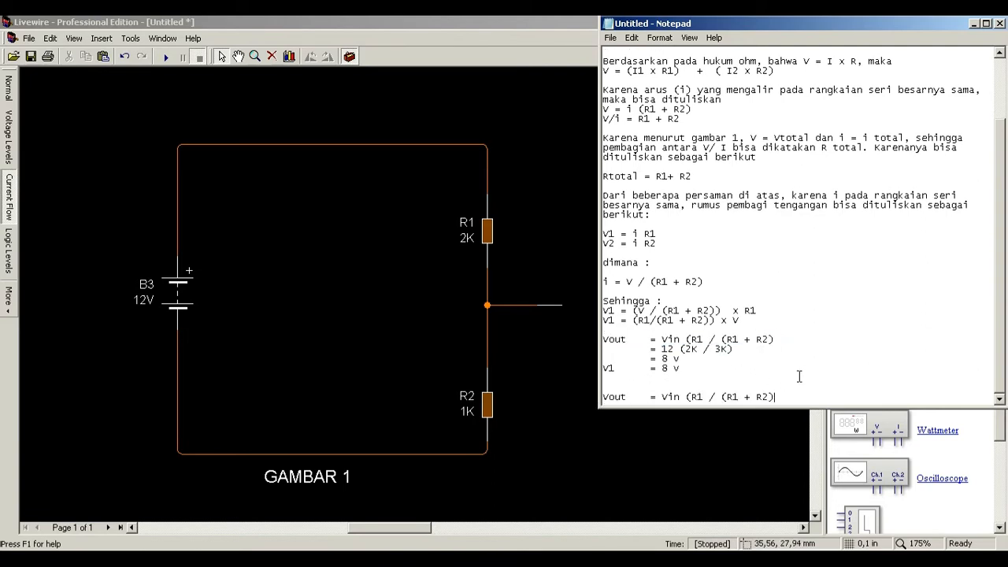
Step: Start a substitution line with = 12 ( and change the numerator of the pasted formula to R2
{"action": "key", "text": "Return"}
{"action": "key", "text": "Tab"}
{"action": "type", "text": "= 12 ("}
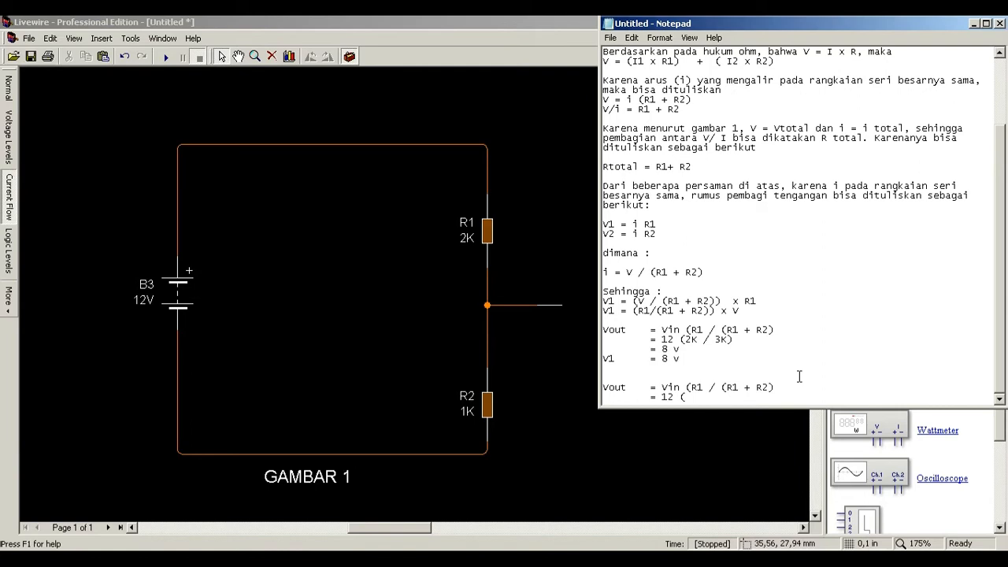
{"action": "left_click", "coordinate": [698, 387]}
{"action": "key", "text": "BackSpace"}
{"action": "type", "text": "2"}
Step: Complete the substitution with 1K / 3K) and add the result line = 4 v
{"action": "left_click", "coordinate": [725, 401]}
{"action": "type", "text": "1 / 3KK"}
{"action": "key", "text": "End"}
{"action": "type", "text": ")"}
{"action": "key", "text": "Return"}
{"action": "key", "text": "Tab"}
{"action": "type", "text": "= 4 v"}
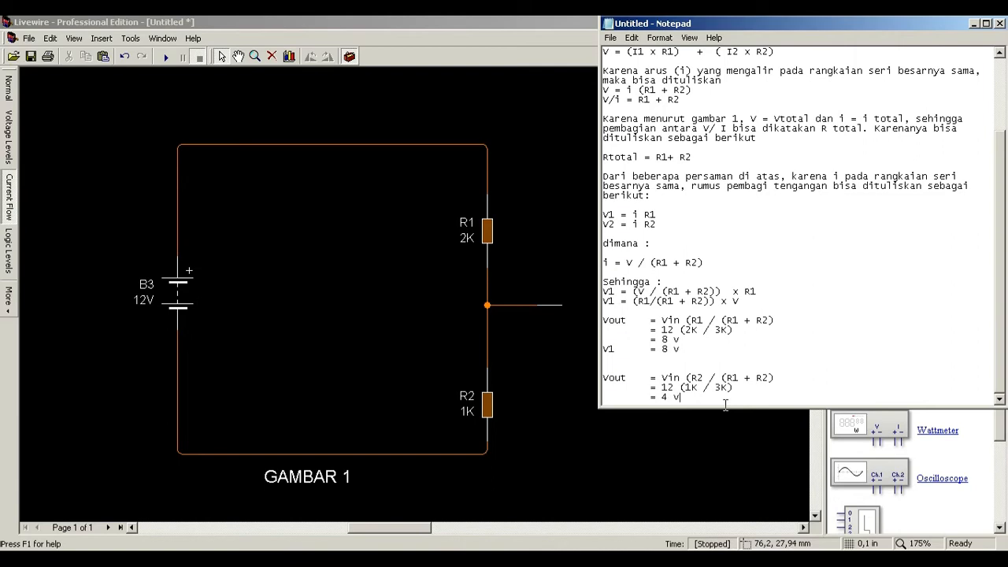
Step: Return to the Livewire circuit and connect a voltmeter across the 2K resistor R1
{"action": "left_click", "coordinate": [973, 29]}
{"action": "left_click_drag", "start_coordinate": [858, 216], "coordinate": [598, 253]}
{"action": "mouse_move", "coordinate": [598, 206]}
{"action": "left_mouse_down"}
{"action": "mouse_move", "coordinate": [587, 144]}
{"action": "mouse_move", "coordinate": [487, 144]}
{"action": "left_mouse_up"}
{"action": "left_click_drag", "start_coordinate": [596, 278], "coordinate": [562, 305]}
Step: Connect a second voltmeter across the 1K resistor R2
{"action": "left_click_drag", "start_coordinate": [858, 216], "coordinate": [598, 391]}
{"action": "left_click_drag", "start_coordinate": [598, 348], "coordinate": [487, 331]}
{"action": "left_click_drag", "start_coordinate": [600, 427], "coordinate": [486, 455]}
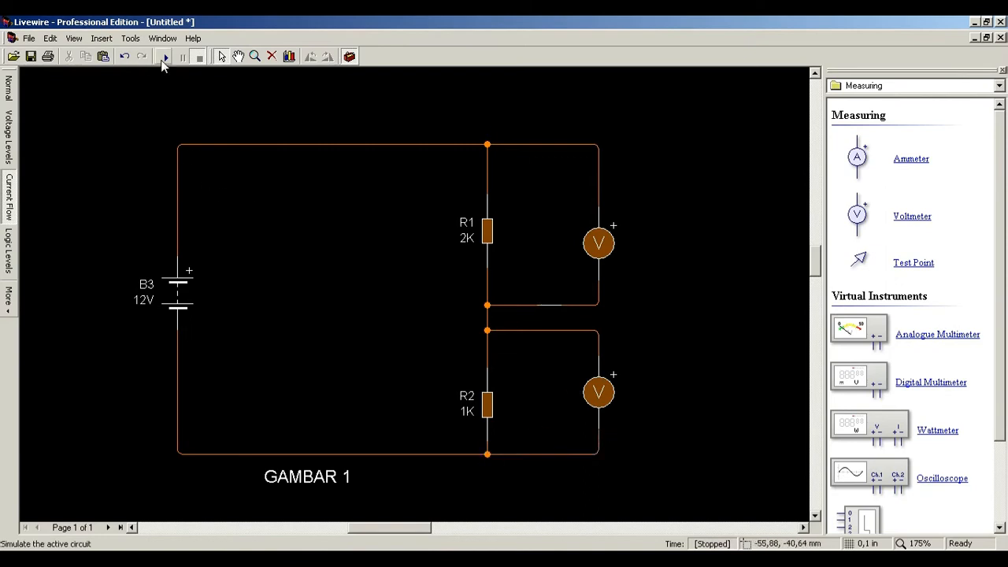
Step: Run the simulation and compare both voltmeter readings with the calculated V1 and Vout values in the narrowed Notepad window
{"action": "left_click", "coordinate": [163, 58]}
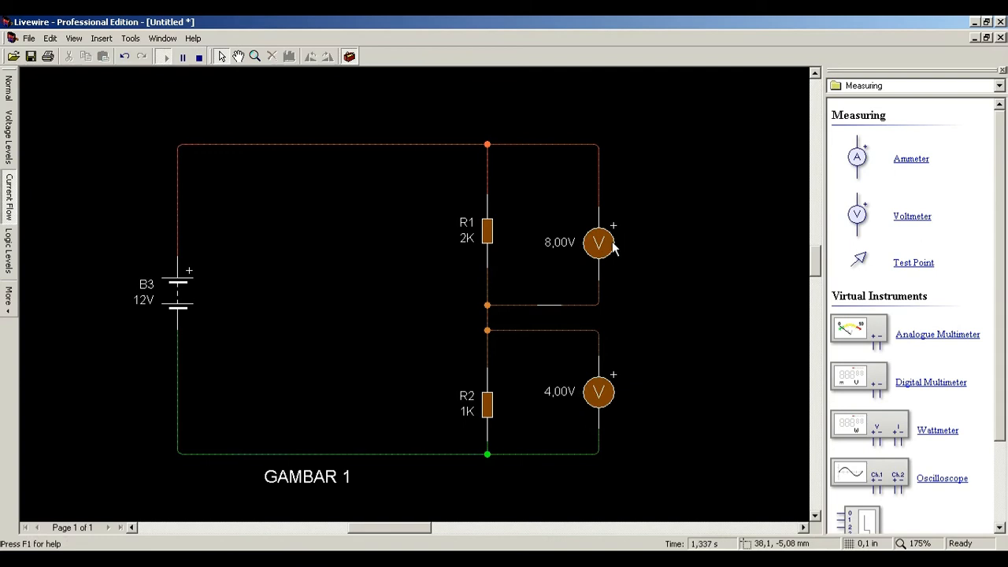
{"action": "key", "text": "alt+Tab"}
{"action": "left_click_drag", "start_coordinate": [687, 354], "coordinate": [656, 351]}
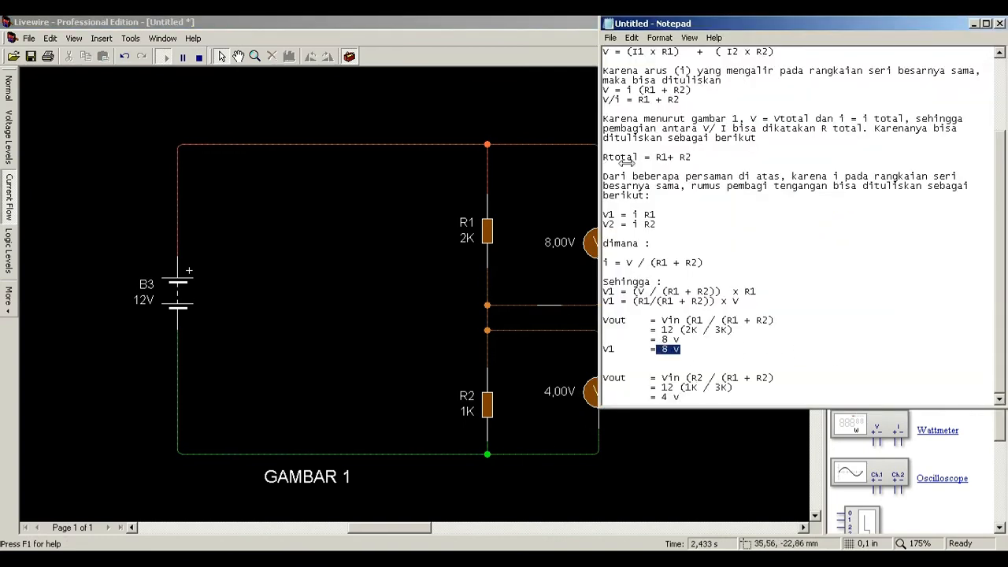
{"action": "left_click_drag", "start_coordinate": [599, 163], "coordinate": [627, 163]}
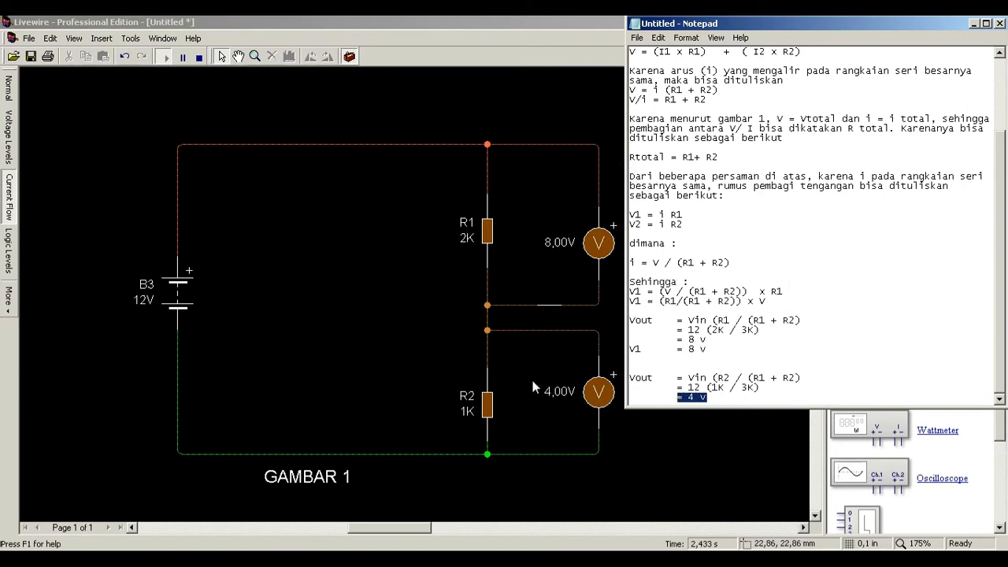
{"action": "left_click", "coordinate": [588, 365]}
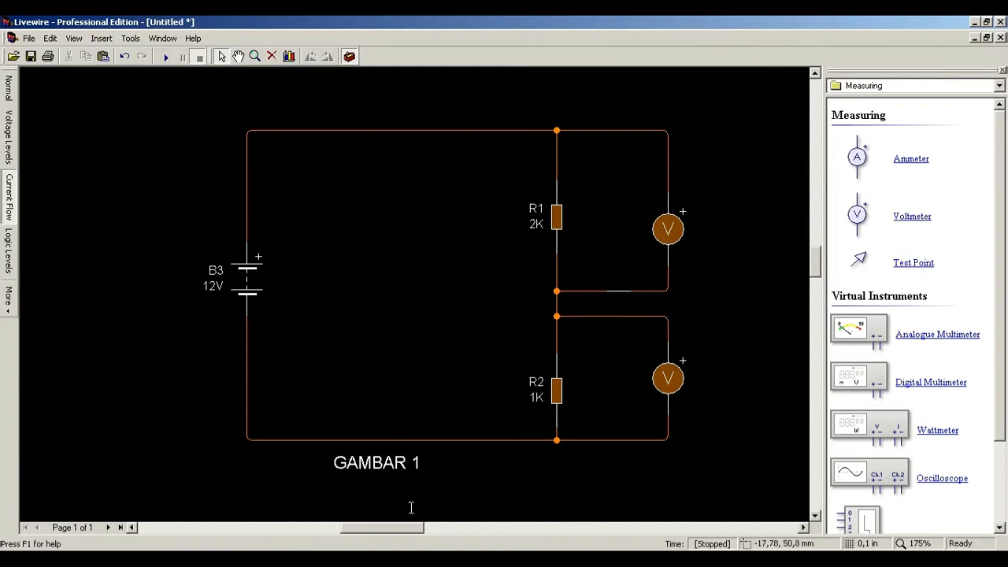
Step: Read through the notes on choosing R1 and R2 for a 9 V output, including the resistor-ratio paragraph
{"action": "left_click", "coordinate": [396, 471]}
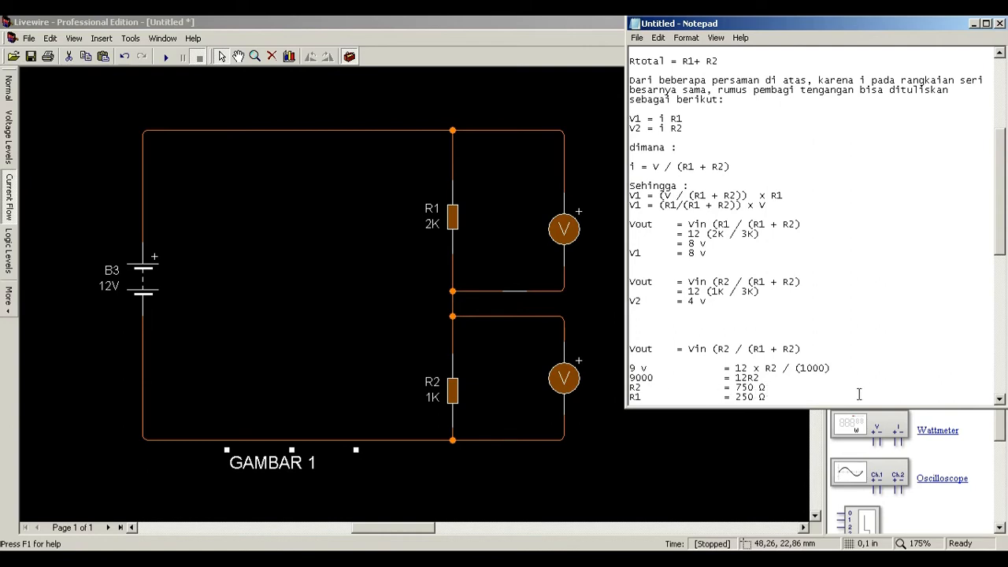
{"action": "left_click", "coordinate": [999, 400]}
{"action": "left_click", "coordinate": [1000, 400]}
{"action": "left_click", "coordinate": [1000, 400]}
{"action": "left_click", "coordinate": [1000, 400]}
{"action": "left_click", "coordinate": [1000, 400]}
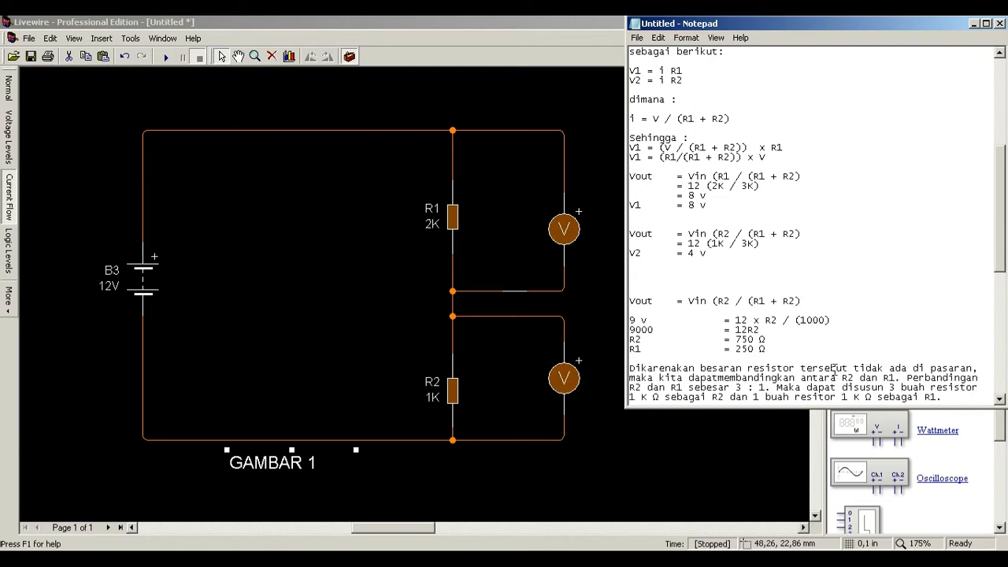
{"action": "left_click", "coordinate": [999, 400]}
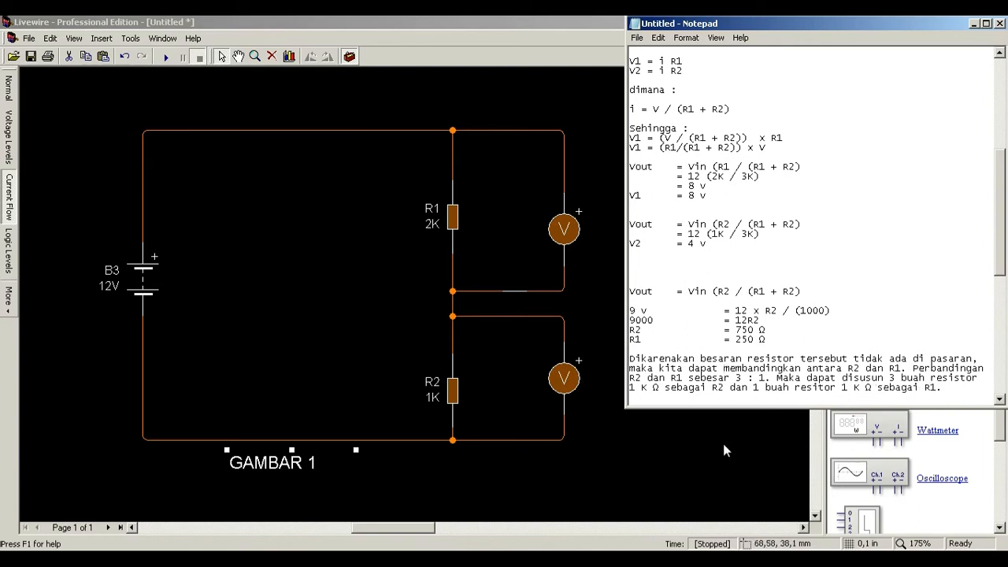
Step: Show the 12V circuit with R9, R10 and R3 in Livewire, then return to the Notepad notes
{"action": "left_click", "coordinate": [423, 530]}
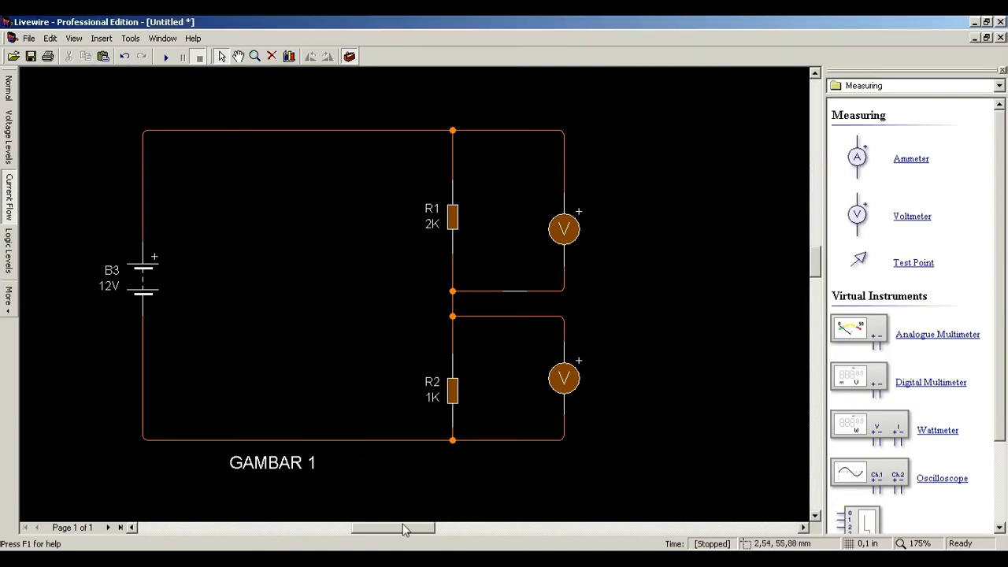
{"action": "left_click_drag", "start_coordinate": [408, 531], "coordinate": [476, 535]}
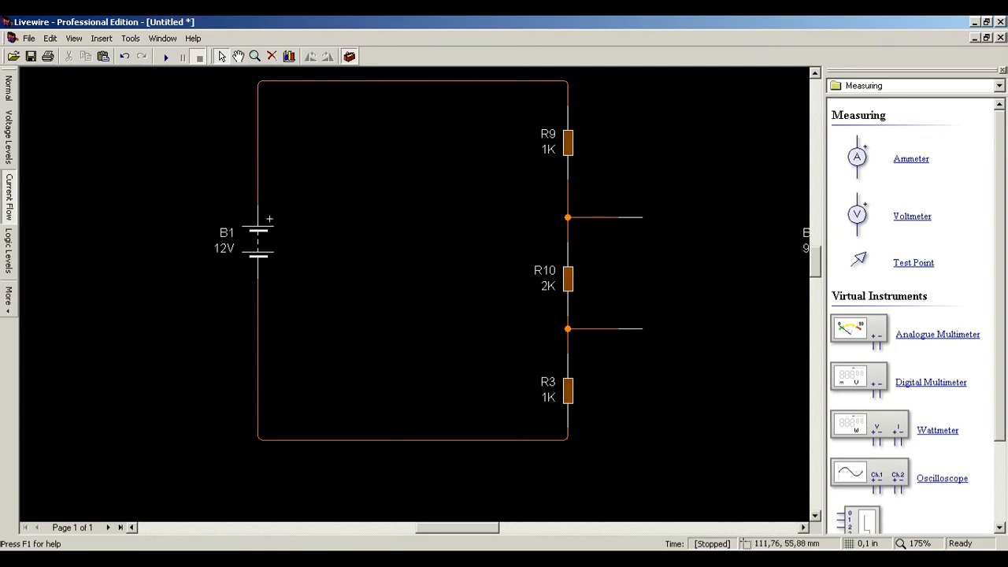
{"action": "key", "text": "alt+Tab"}
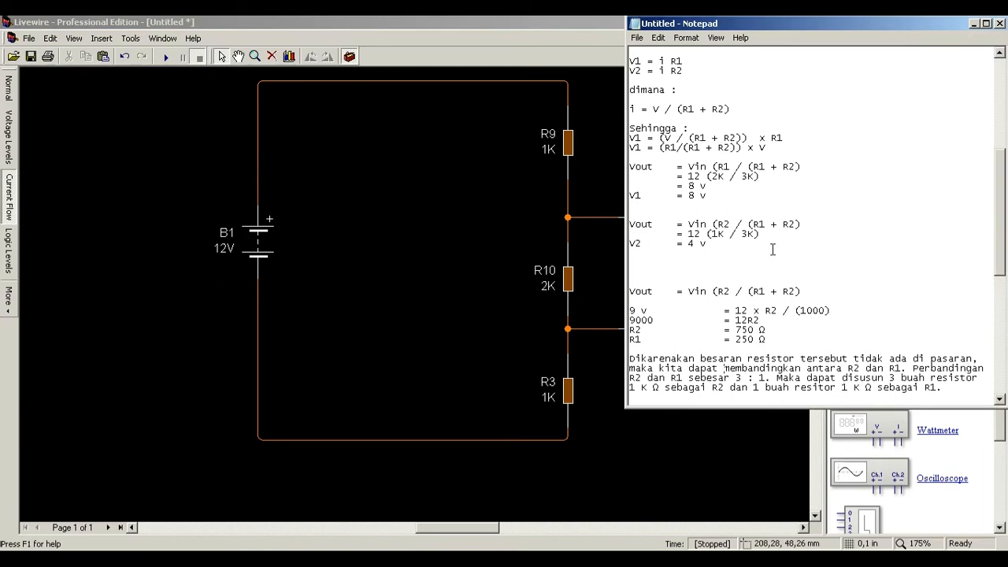
Step: Copy the Vout = Vin (R2 / (R1 + R2) formula and paste it below the resistor-ratio paragraph
{"action": "left_click", "coordinate": [947, 387]}
{"action": "left_click_drag", "start_coordinate": [813, 224], "coordinate": [635, 225]}
{"action": "right_click", "coordinate": [636, 226]}
{"action": "left_click", "coordinate": [635, 224]}
{"action": "double_click", "coordinate": [950, 387]}
{"action": "left_click", "coordinate": [950, 388]}
{"action": "key", "text": "Return"}
{"action": "key", "text": "Return"}
{"action": "key", "text": "Return"}
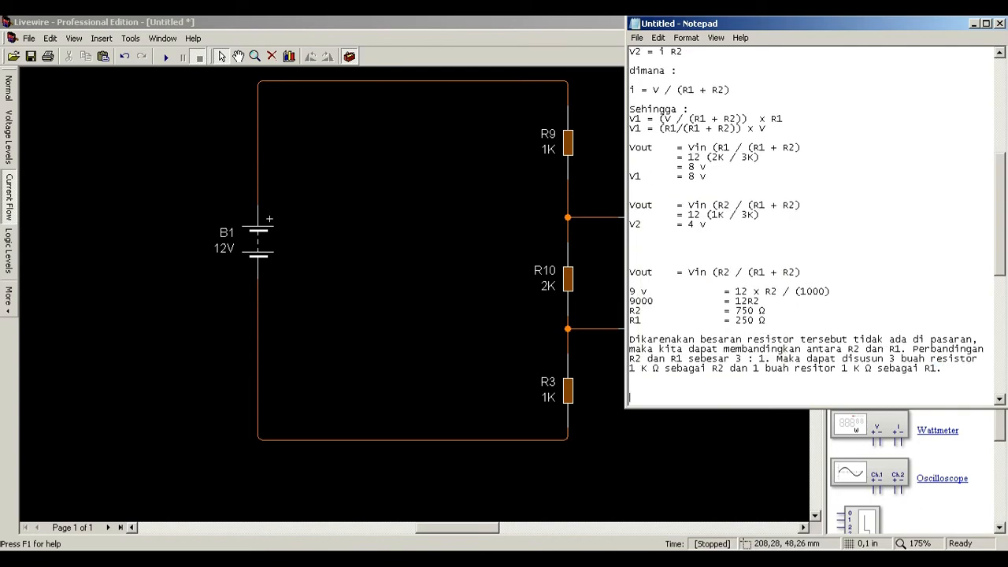
{"action": "key", "text": "ctrl+v"}
{"action": "key", "text": "Return"}
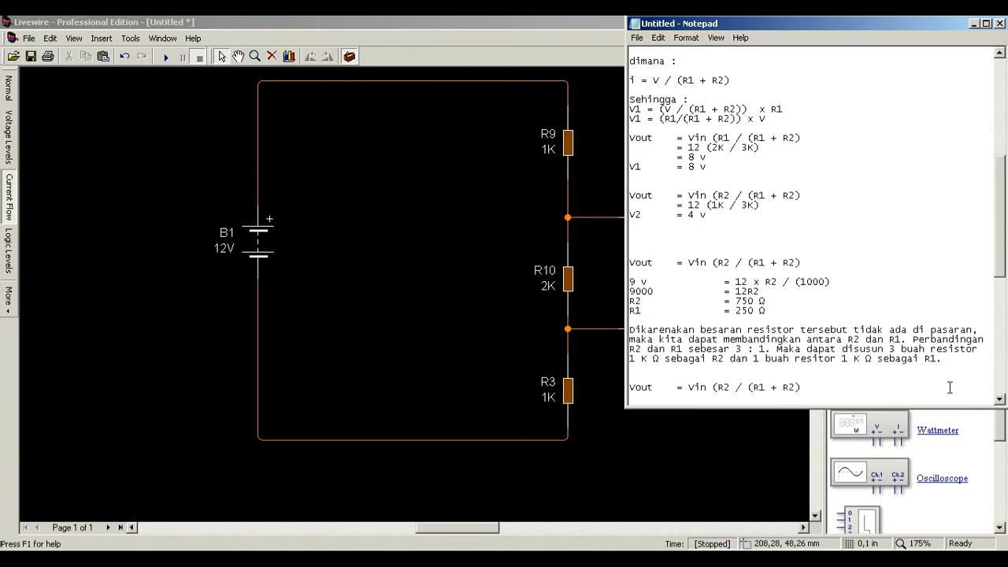
Step: Add the verification lines 9 = 12 (3K / 4K) and 9 = 9 --> Benar under the pasted formula
{"action": "type", "text": "9\t= 12 (3"}
{"action": "type", "text": "K / 4K)"}
{"action": "key", "text": "Return"}
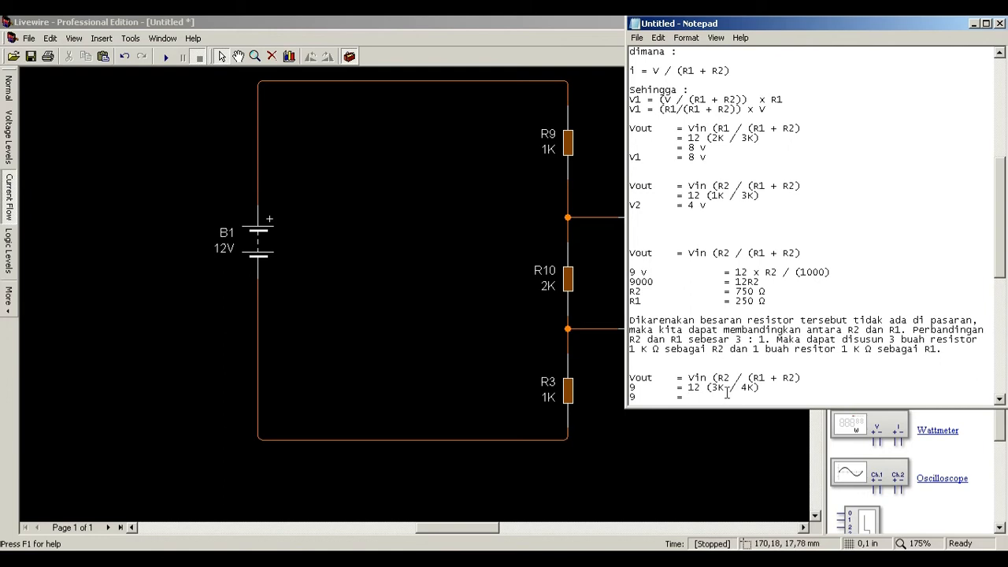
{"action": "type", "text": "9       = "}
{"action": "type", "text": "--"}
{"action": "type", "text": "> Terbukt"}
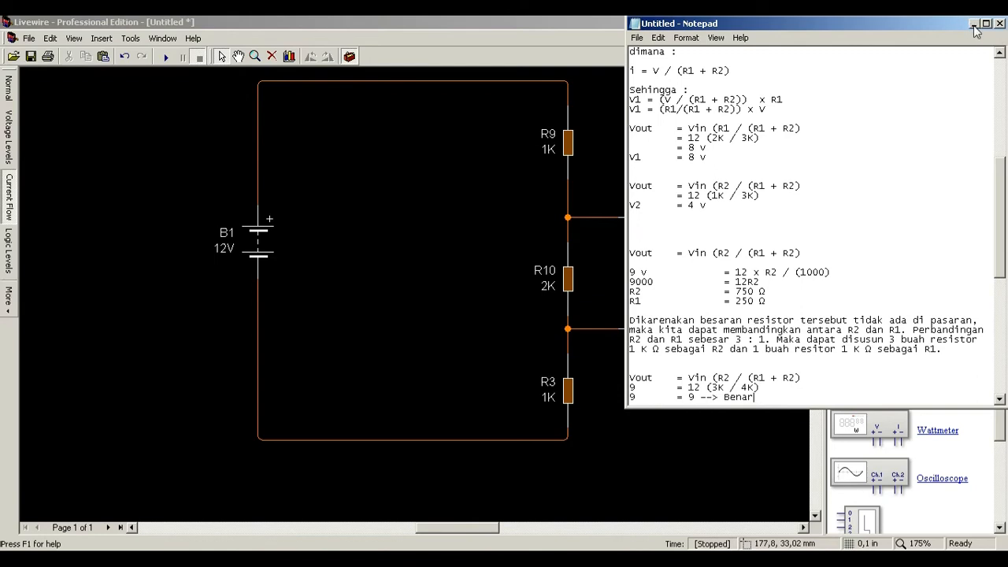
Step: In Livewire, connect a voltmeter from the tap between R9 and R10 to the lower battery wire and run the simulation
{"action": "left_click", "coordinate": [974, 24]}
{"action": "left_click_drag", "start_coordinate": [866, 217], "coordinate": [718, 293]}
{"action": "left_click_drag", "start_coordinate": [717, 255], "coordinate": [643, 217]}
{"action": "mouse_move", "coordinate": [716, 331]}
{"action": "left_mouse_down"}
{"action": "mouse_move", "coordinate": [697, 411]}
{"action": "mouse_move", "coordinate": [568, 439]}
{"action": "left_mouse_up"}
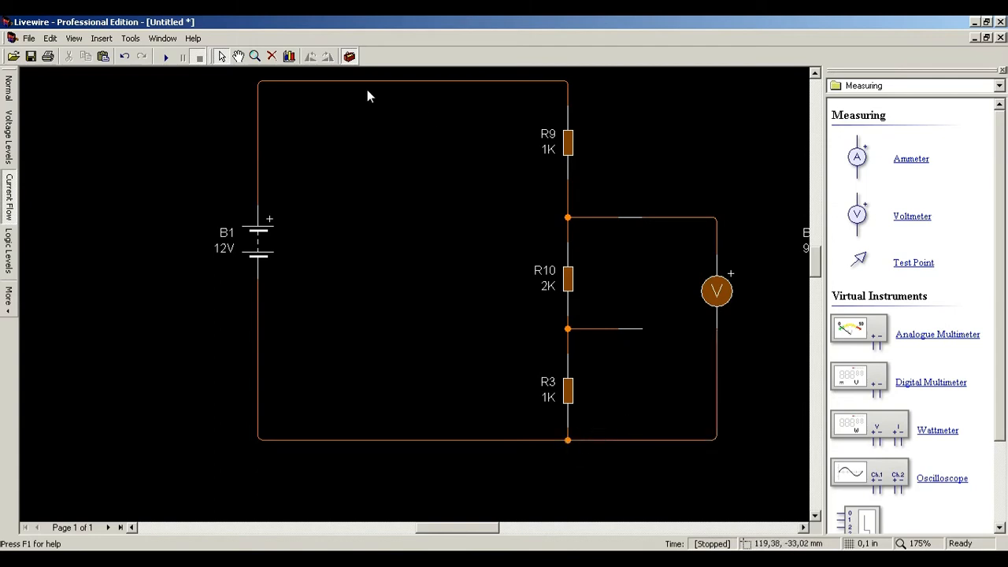
{"action": "left_click", "coordinate": [165, 56]}
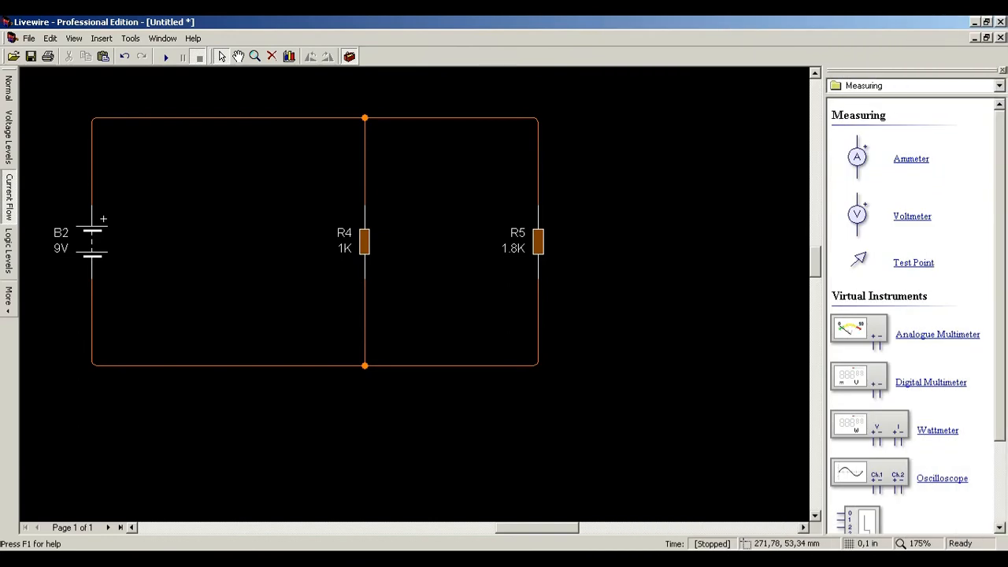
Step: Switch to Notepad and add I1 = V/Rtotal (R2 / (R1+R2) below the current divider formulas
{"action": "left_click", "coordinate": [429, 561]}
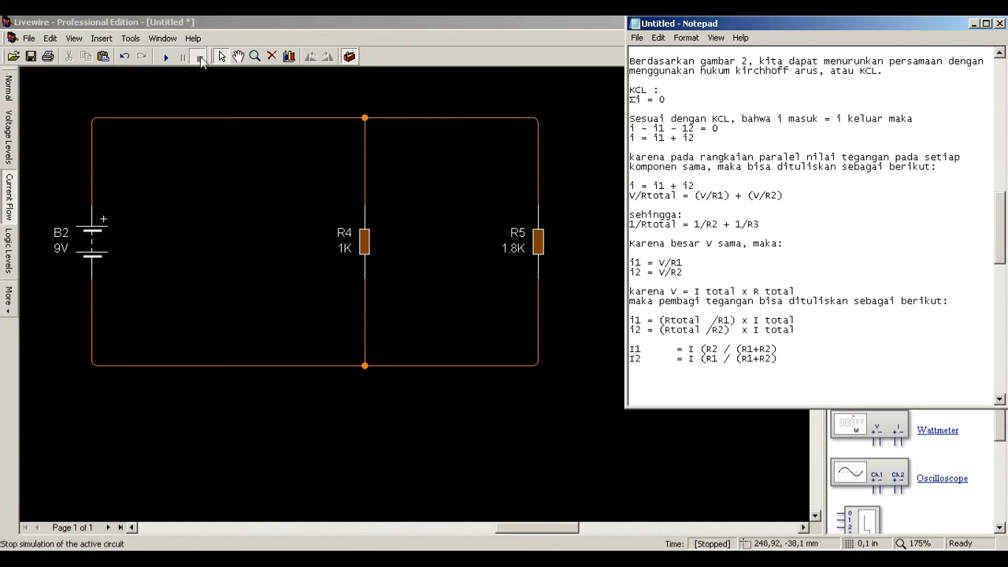
{"action": "left_click", "coordinate": [162, 63]}
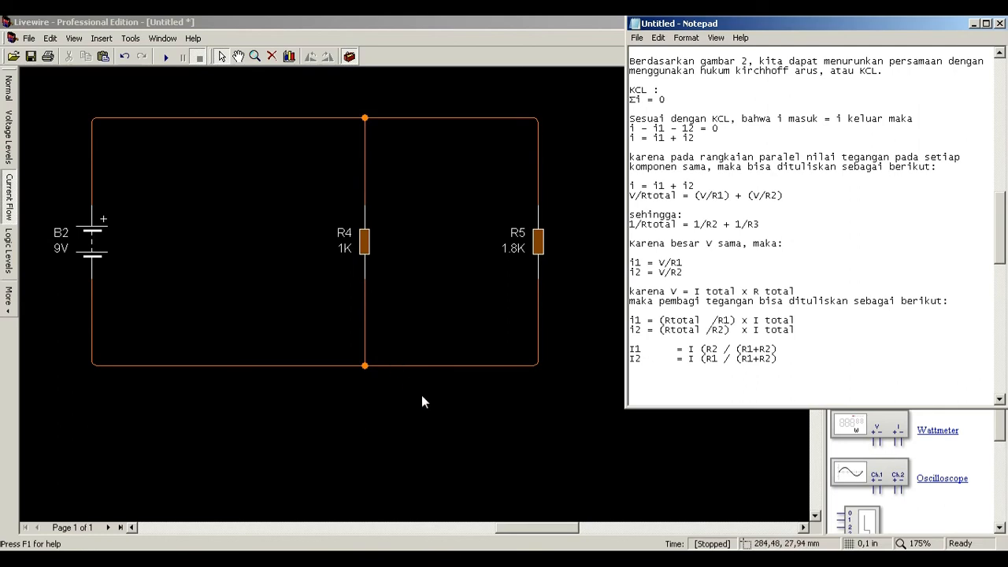
{"action": "key", "text": "BackSpace"}
{"action": "key", "text": "Return"}
{"action": "type", "text": "I1"}
{"action": "key", "text": "Tab"}
{"action": "type", "text": "="}
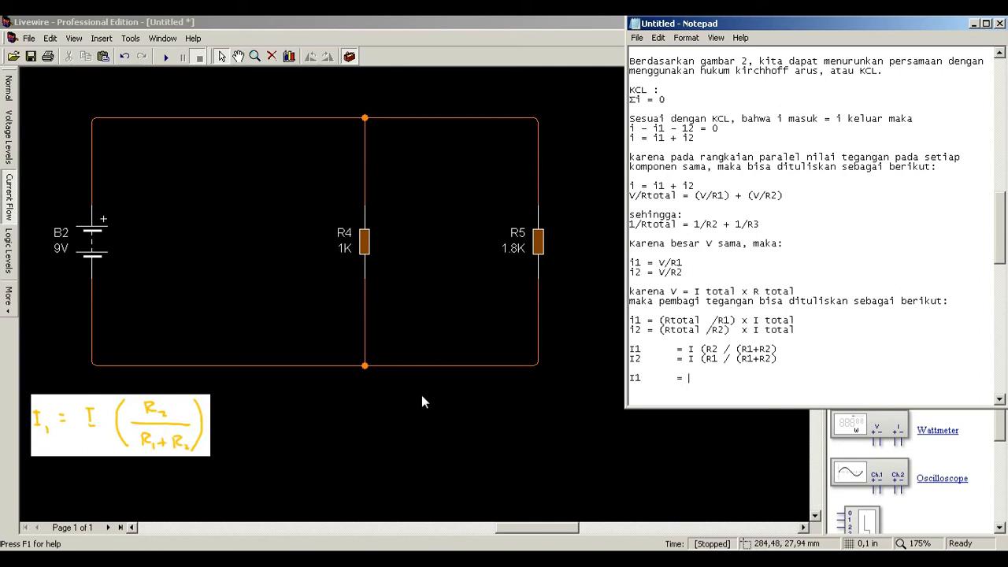
{"action": "type", "text": " V/Rtotal (R2 / (R1+R2)"}
Step: Add the substitution line = 9/642 (1.8 / (2.8) for I1
{"action": "key", "text": "Return"}
{"action": "type", "text": "= 9/"}
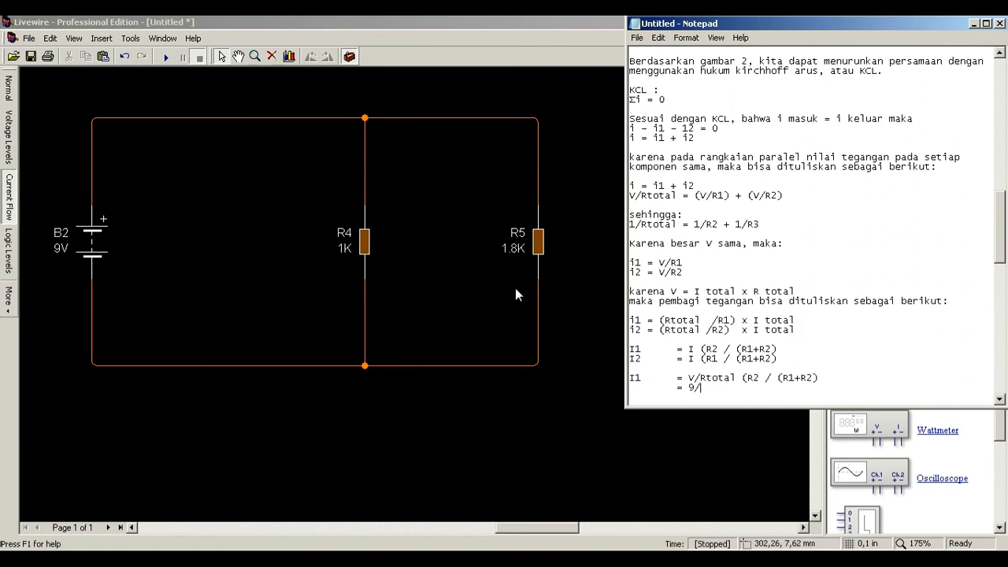
{"action": "type", "text": "642 ("}
{"action": "type", "text": "1.8 /"}
{"action": "type", "text": "(2.8)"}
Step: Finish the I1 calculation with the lines = 0,014 (0,642) and = 9 mA
{"action": "key", "text": "Return"}
{"action": "key", "text": "Tab"}
{"action": "type", "text": "= 0,01"}
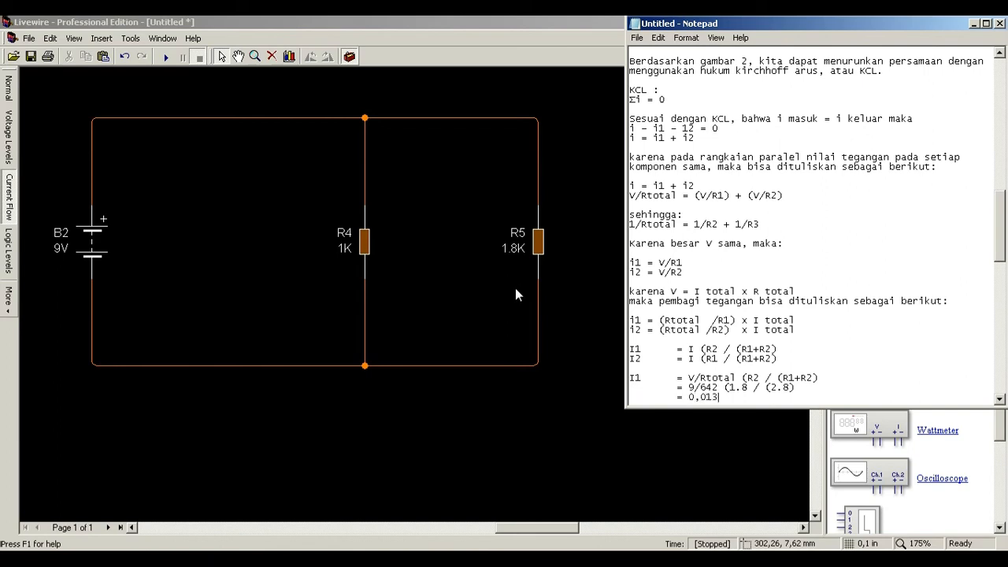
{"action": "type", "text": "4 ("}
{"action": "type", "text": "0,642)"}
{"action": "key", "text": "Return"}
{"action": "key", "text": "Tab"}
{"action": "type", "text": "="}
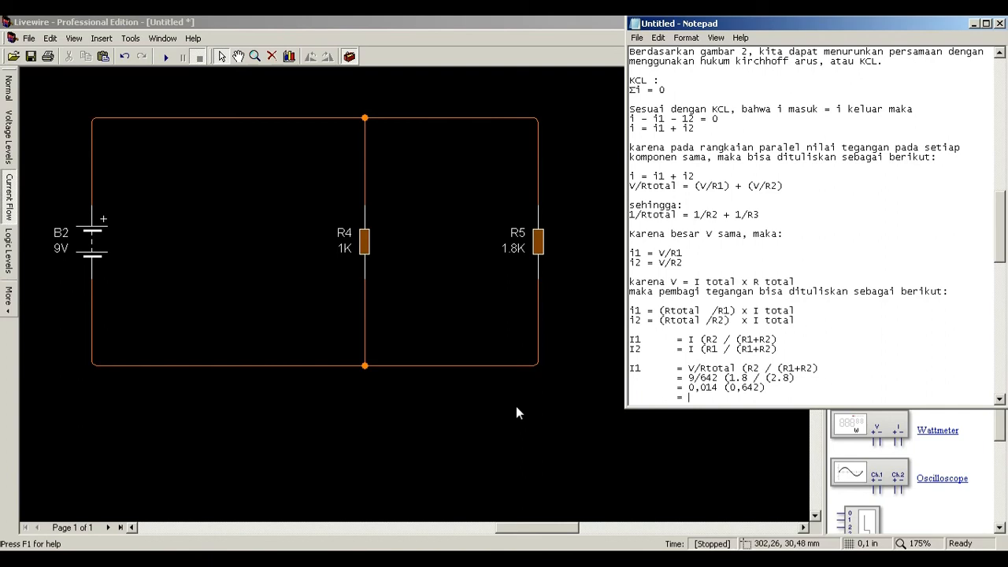
{"action": "type", "text": " 9 mA"}
{"action": "key", "text": "Return"}
Step: Start the I2 calculation after a blank line, copying I (R1 / (R1+R2) from the current divider formula above
{"action": "key", "text": "Return"}
{"action": "type", "text": "I2"}
{"action": "key", "text": "Tab"}
{"action": "type", "text": "="}
{"action": "left_click_drag", "start_coordinate": [783, 329], "coordinate": [688, 329]}
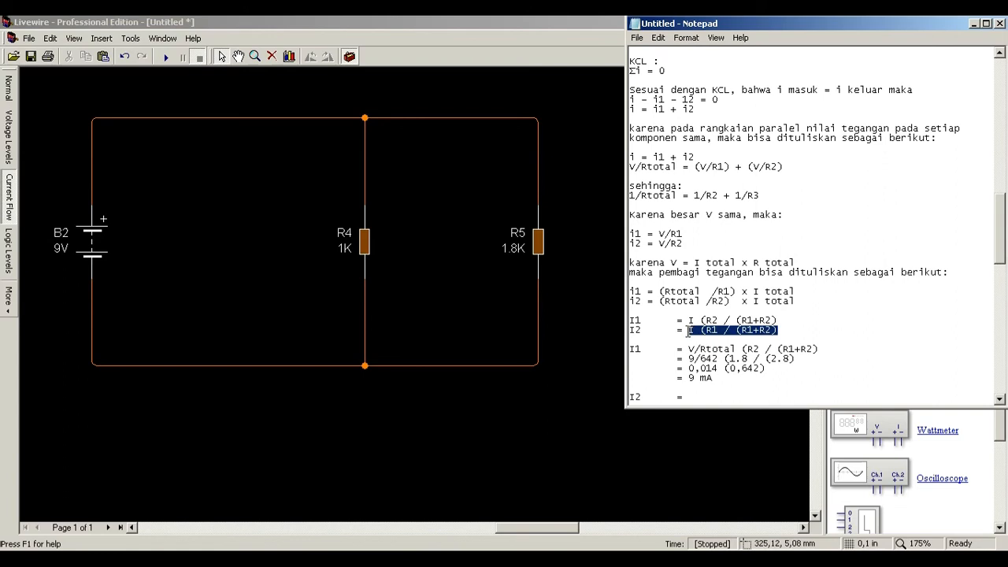
{"action": "key", "text": "ctrl+c"}
{"action": "left_click", "coordinate": [711, 397]}
{"action": "key", "text": "ctrl+v"}
{"action": "key", "text": "Return"}
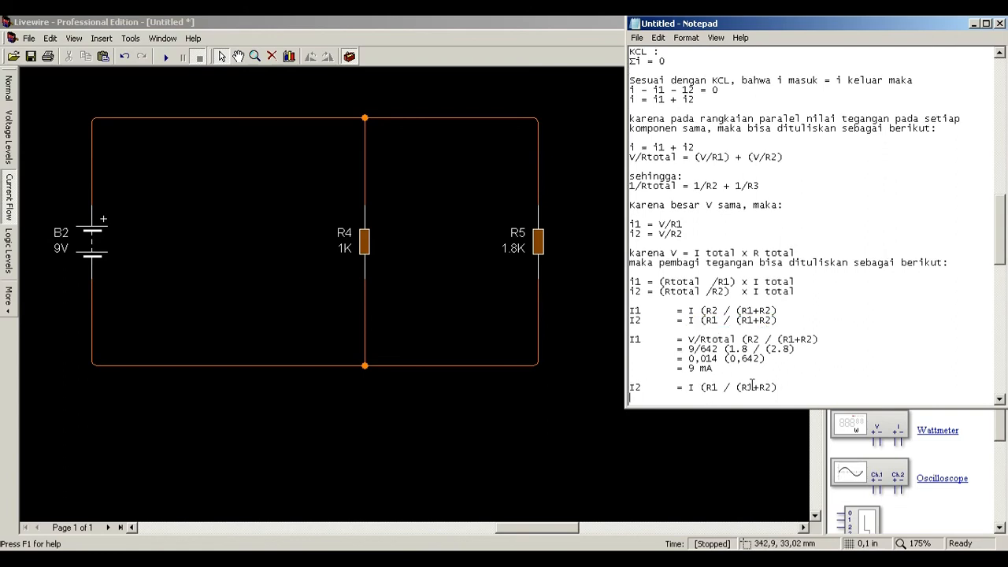
Step: Complete the I2 calculation with the lines = 0,014 (1 / (2.8) and = 5 mA, and return to the Livewire circuit
{"action": "key", "text": "Tab"}
{"action": "type", "text": "= 0,014 (1 / (2.8)"}
{"action": "key", "text": "Return"}
{"action": "key", "text": "Tab"}
{"action": "type", "text": "= "}
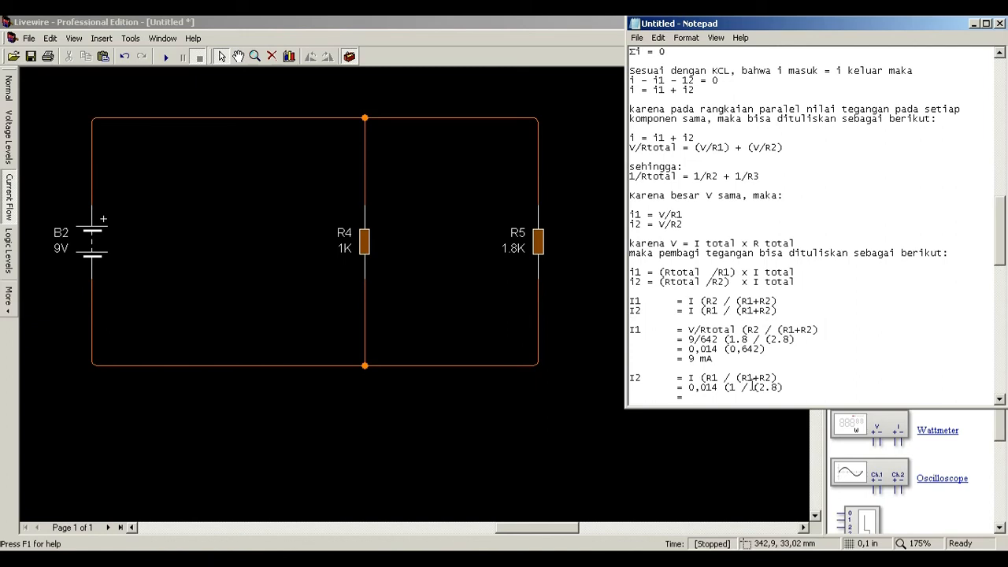
{"action": "type", "text": "5 mA"}
{"action": "left_click", "coordinate": [973, 25]}
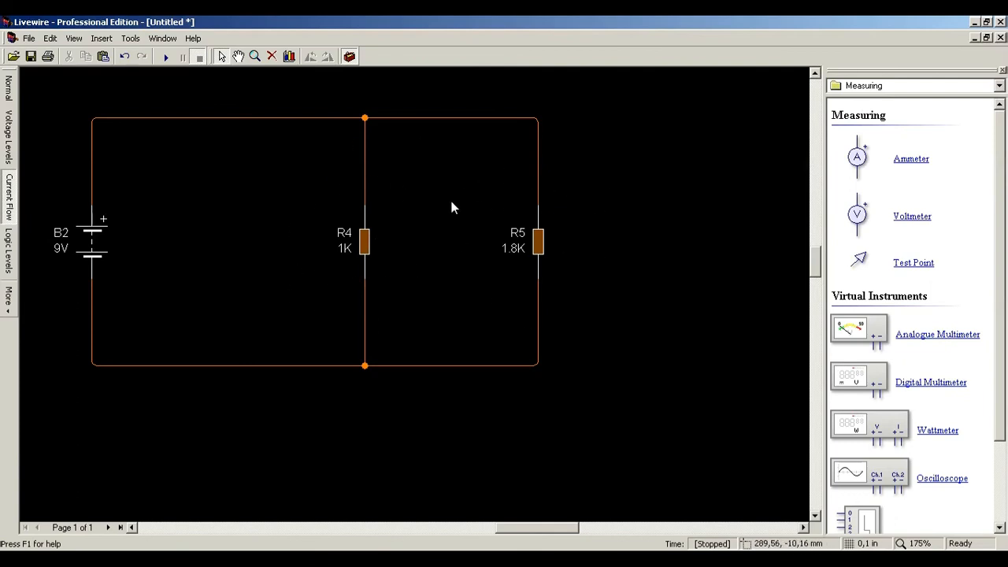
Step: Remove the upper wiring between the battery, R4 and R5, and place one ammeter above each resistor
{"action": "left_click", "coordinate": [365, 164]}
{"action": "key", "text": "Delete"}
{"action": "left_click", "coordinate": [540, 162]}
{"action": "key", "text": "Delete"}
{"action": "left_click_drag", "start_coordinate": [858, 157], "coordinate": [538, 143]}
{"action": "left_click_drag", "start_coordinate": [862, 182], "coordinate": [364, 130]}
{"action": "left_click", "coordinate": [110, 197]}
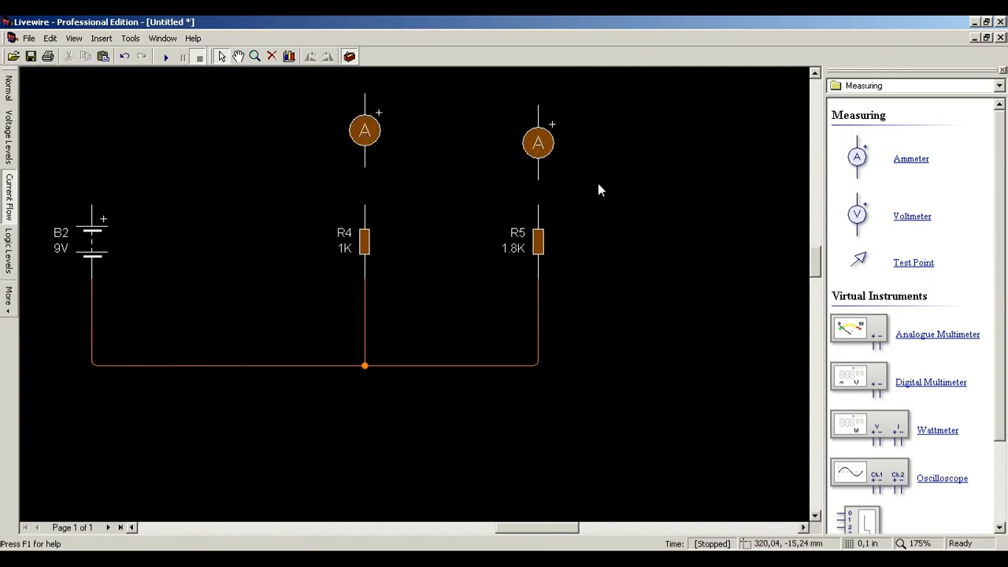
Step: Wire the battery's positive terminal to both ammeters' positive terminals, and connect each ammeter in series with R4 and R5
{"action": "scroll", "coordinate": [819, 274], "scroll_direction": "up", "scroll_amount": 3}
{"action": "mouse_move", "coordinate": [92, 299]}
{"action": "left_mouse_down"}
{"action": "mouse_move", "coordinate": [189, 139]}
{"action": "mouse_move", "coordinate": [356, 174]}
{"action": "mouse_move", "coordinate": [362, 188]}
{"action": "left_mouse_up"}
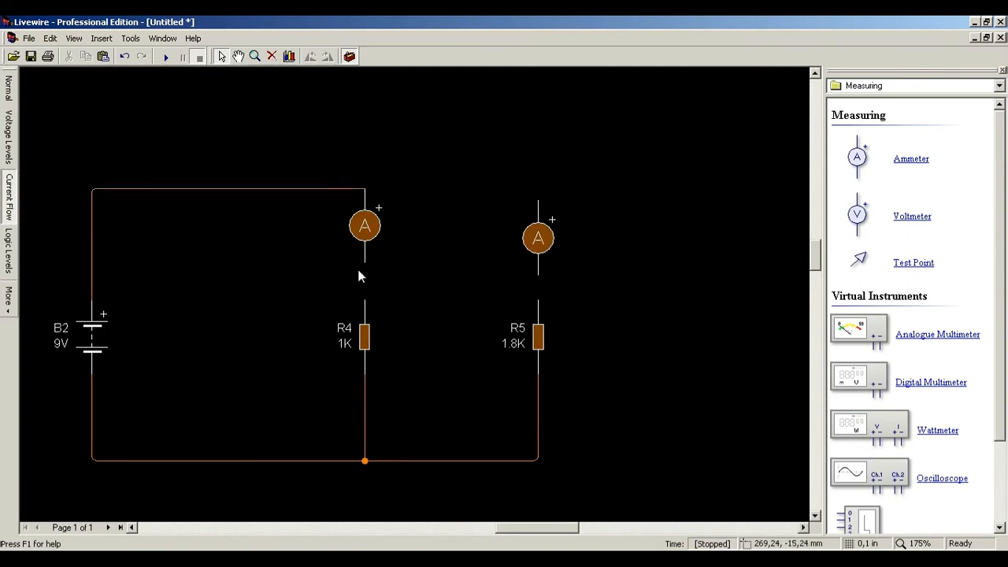
{"action": "left_click", "coordinate": [343, 189]}
{"action": "left_click_drag", "start_coordinate": [342, 187], "coordinate": [346, 163]}
{"action": "mouse_move", "coordinate": [538, 202]}
{"action": "left_mouse_down"}
{"action": "mouse_move", "coordinate": [446, 144]}
{"action": "mouse_move", "coordinate": [364, 163]}
{"action": "left_mouse_up"}
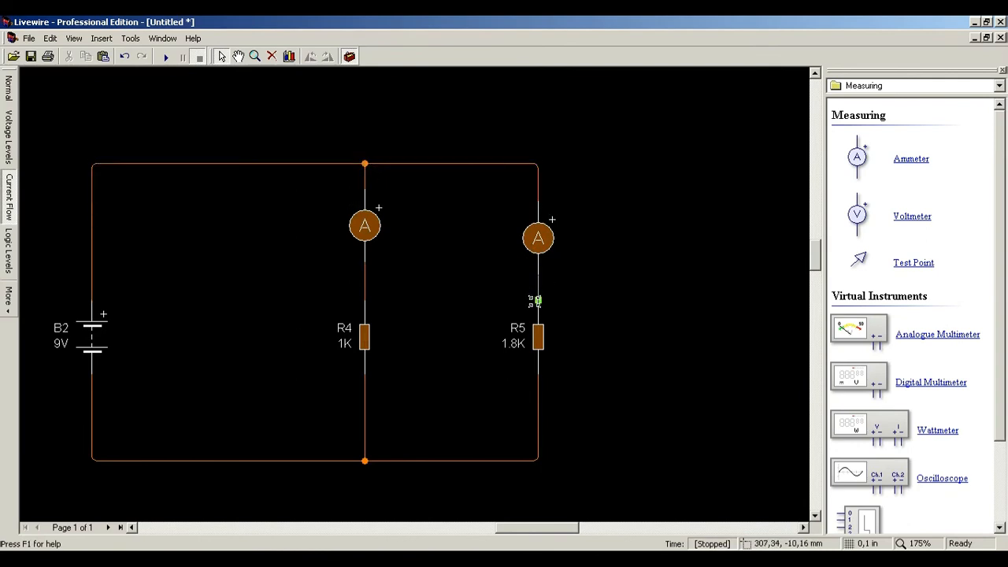
Step: Run the simulation to check the ammeter readings for R4 and R5, and stop it
{"action": "left_click", "coordinate": [161, 58]}
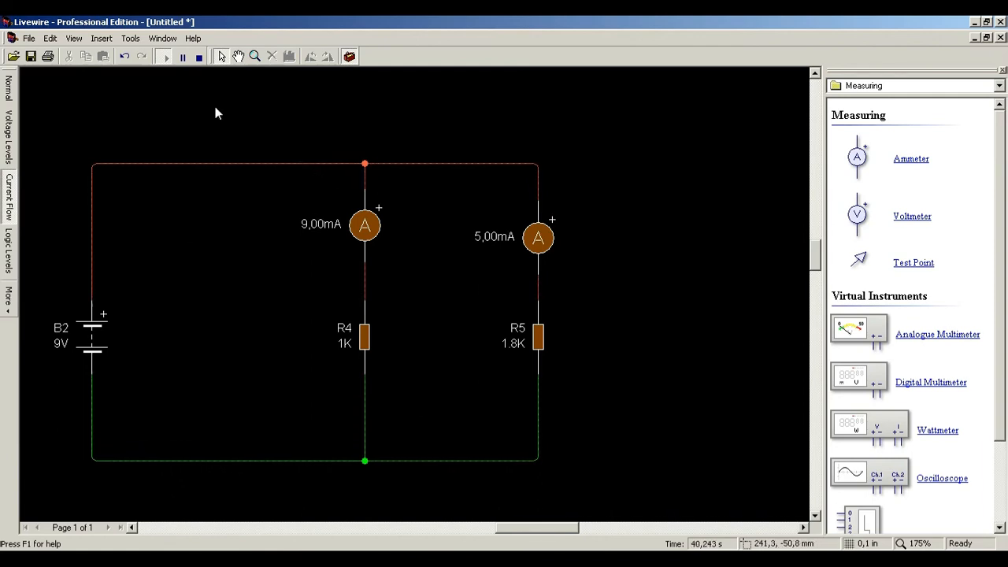
{"action": "left_click", "coordinate": [198, 55]}
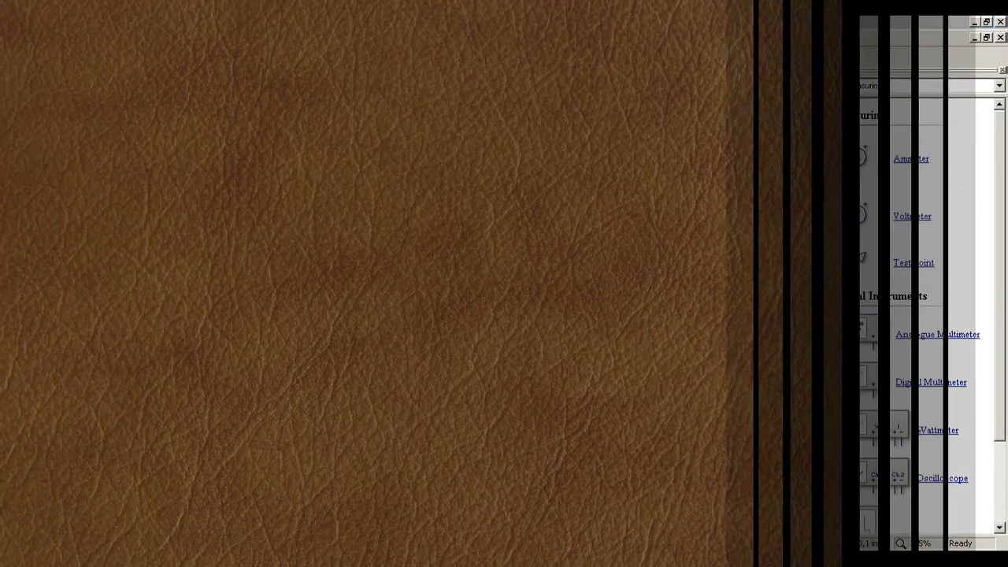